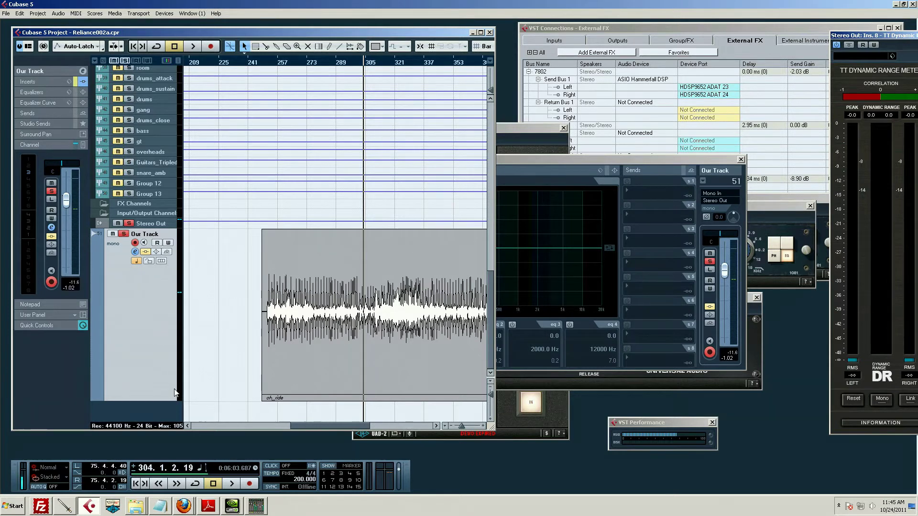
Zoom the arrange timeline out to show bars 1 to 481 and nudge the project window right
scroll(460, 253, up, 10)
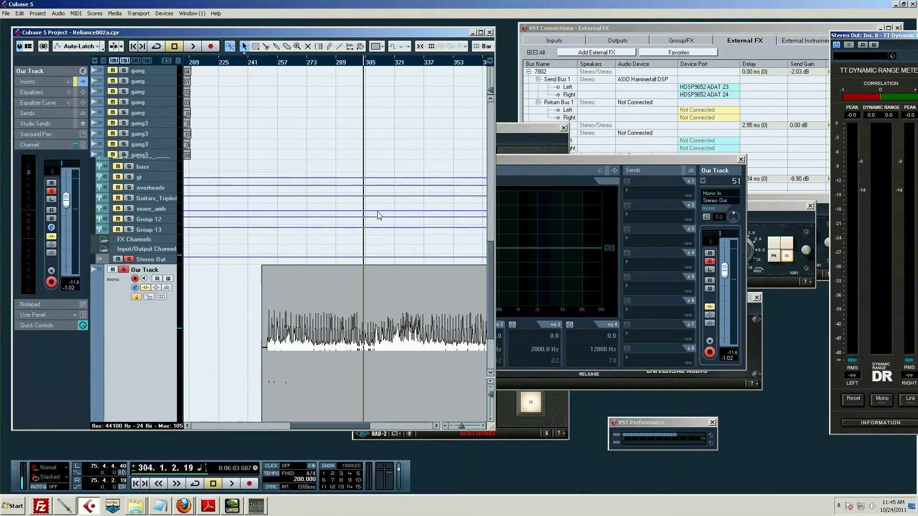
scroll(368, 211, up, 6)
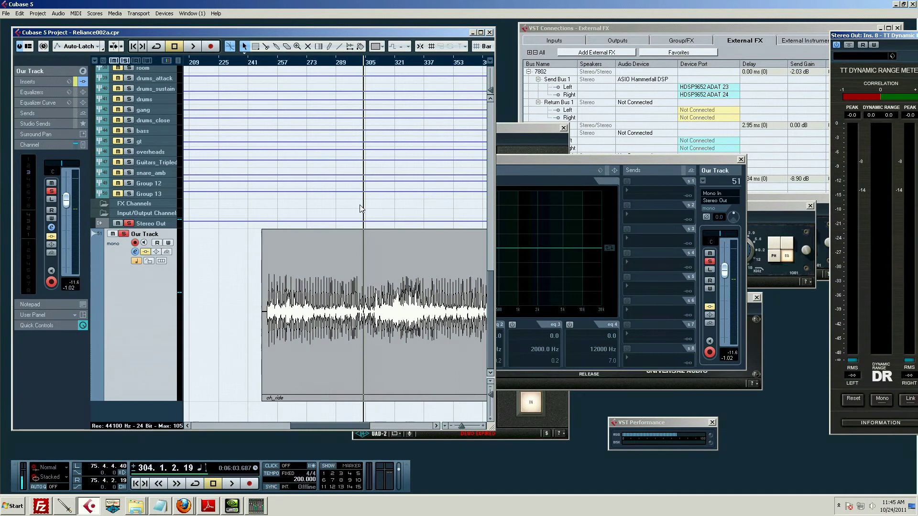
scroll(374, 228, down, 15)
drag(466, 427, 458, 427)
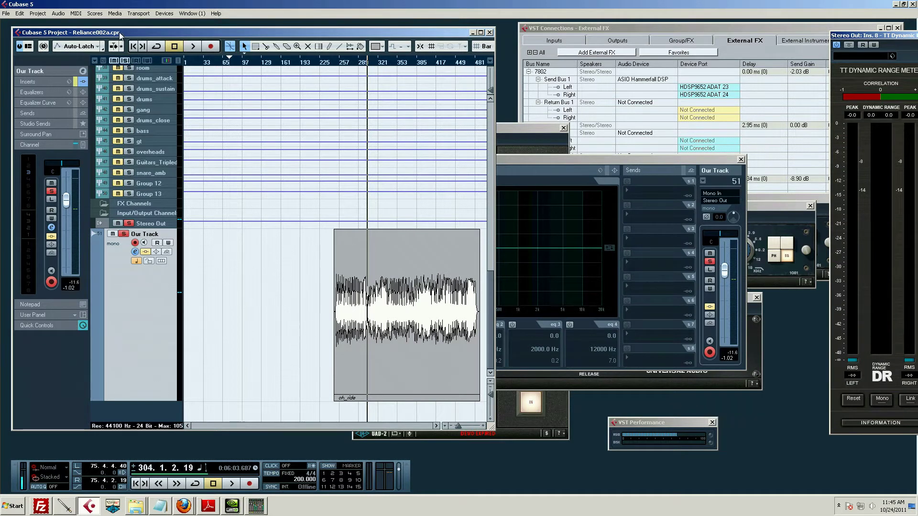
drag(122, 33, 131, 33)
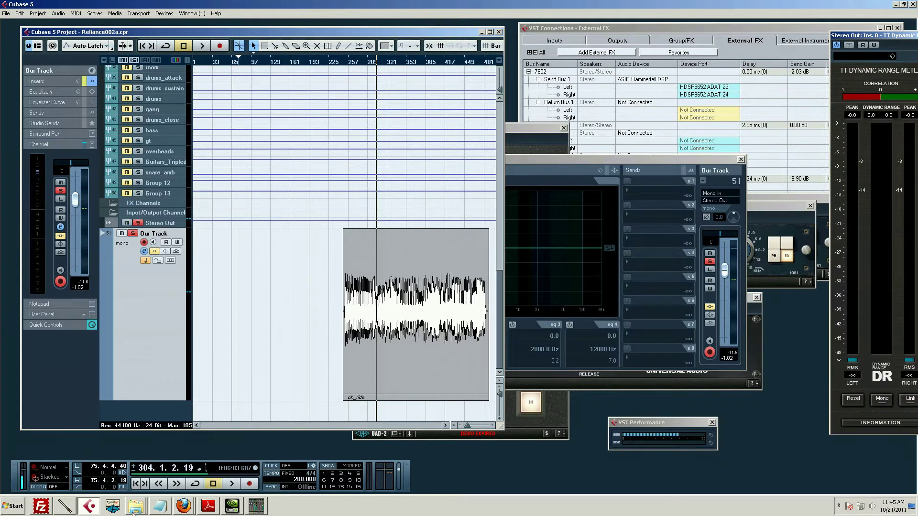
Bring the project folder window forward, move it off Cubase, and go up to the parent folder
click(140, 507)
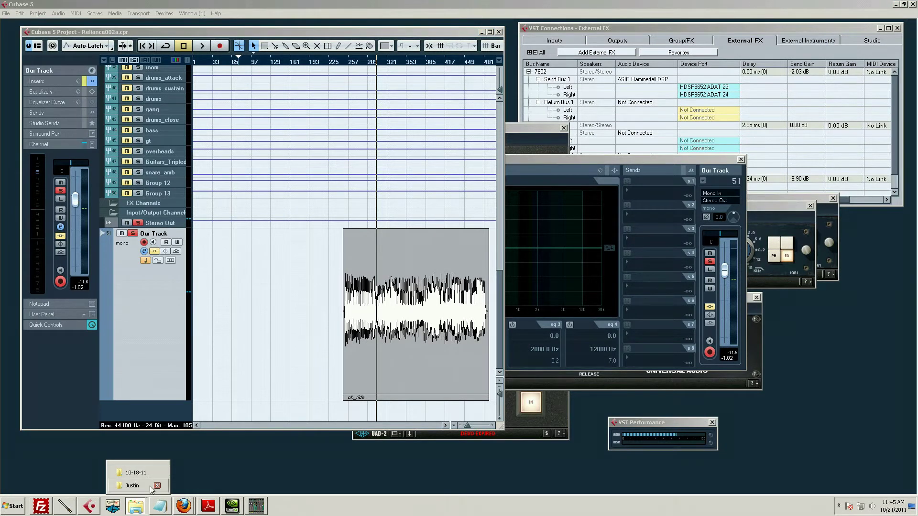
click(135, 486)
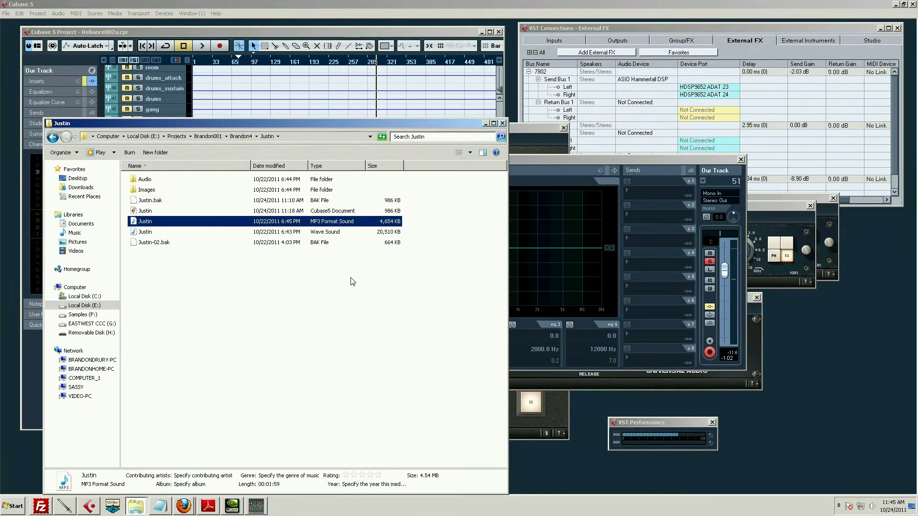
drag(210, 124, 651, 73)
click(684, 86)
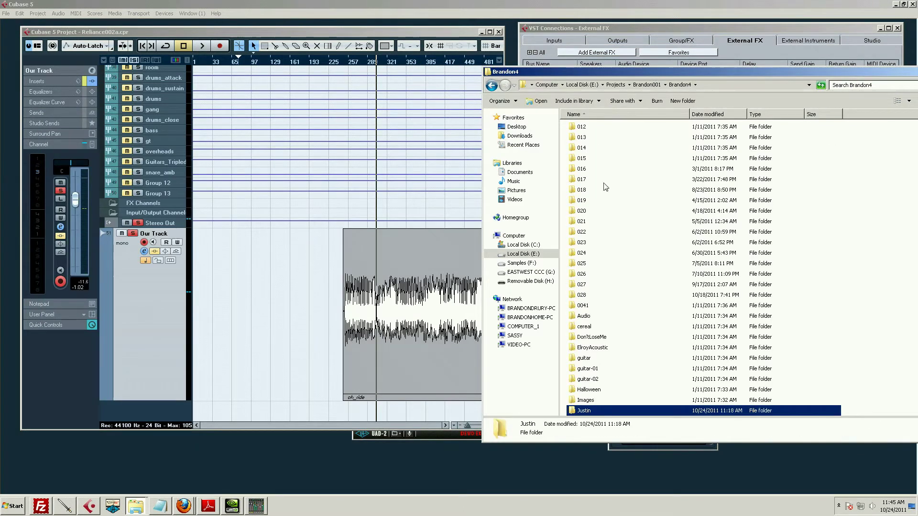
Open folder 015 to see its files, then bring the Cubase project back in front
scroll(639, 225, up, 4)
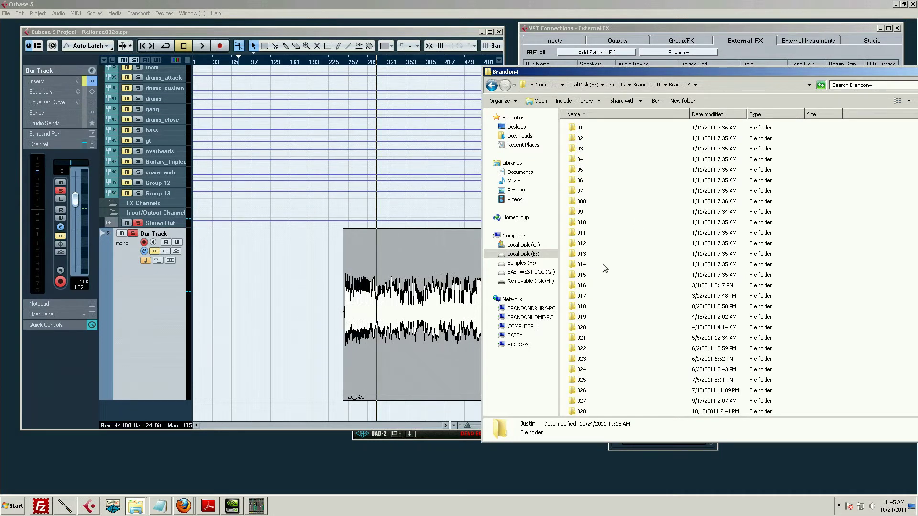
click(580, 276)
double_click(582, 277)
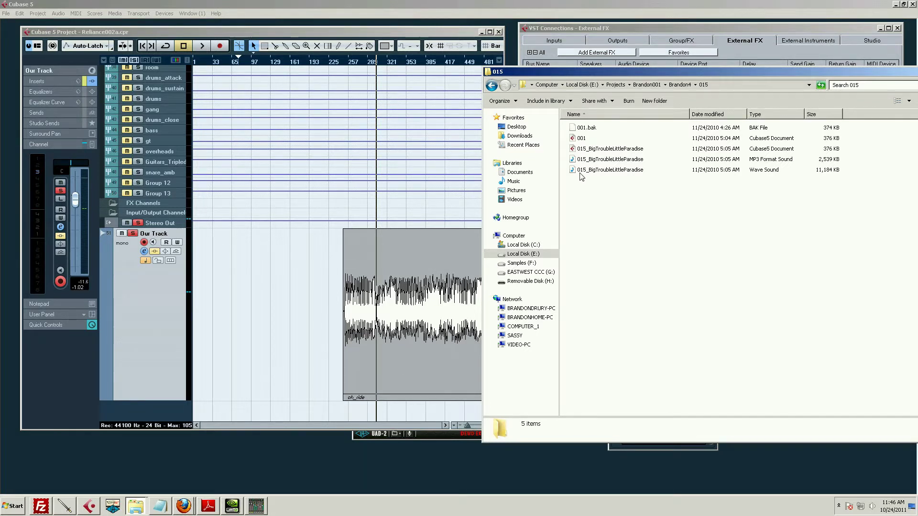
drag(577, 74, 636, 74)
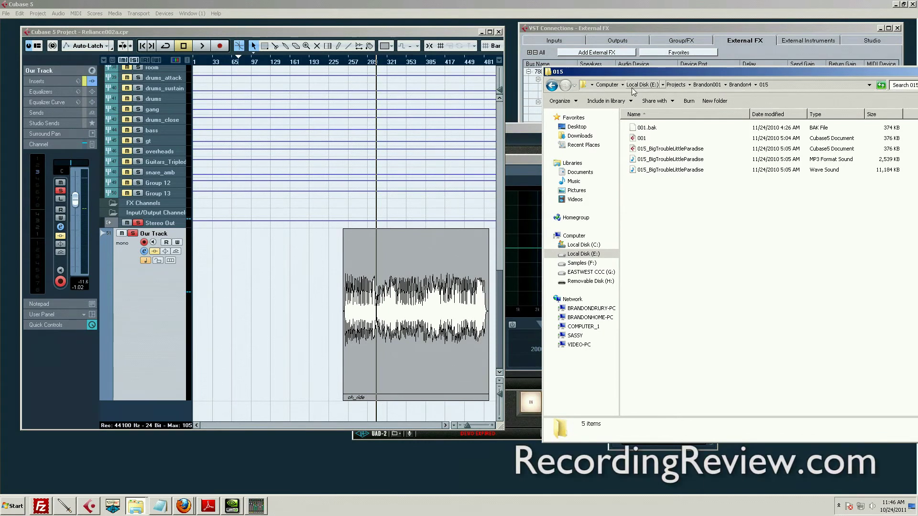
click(284, 74)
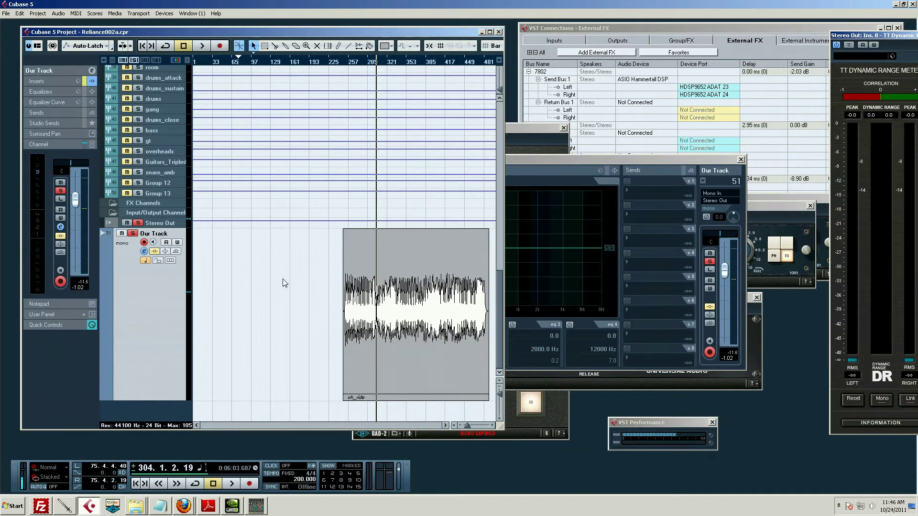
Open the Pool from the selected audio event and expand its Audio folder
click(349, 283)
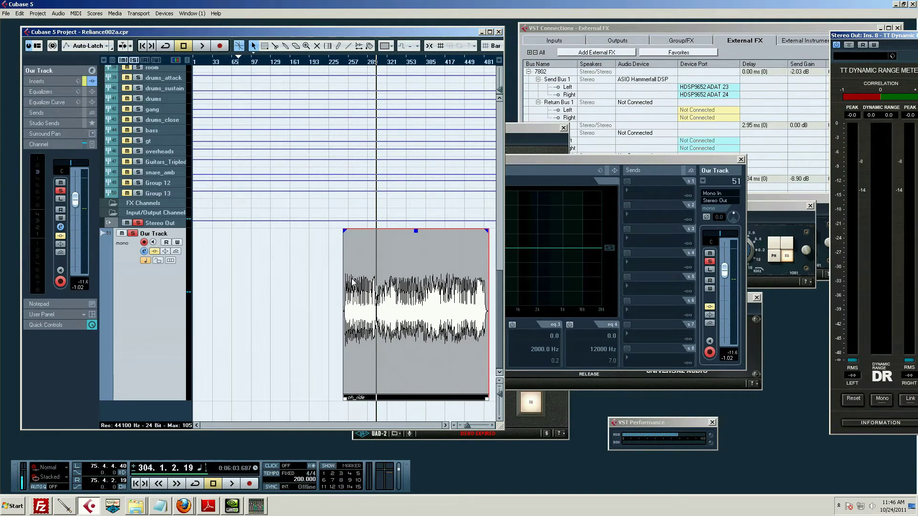
key(ctrl+p)
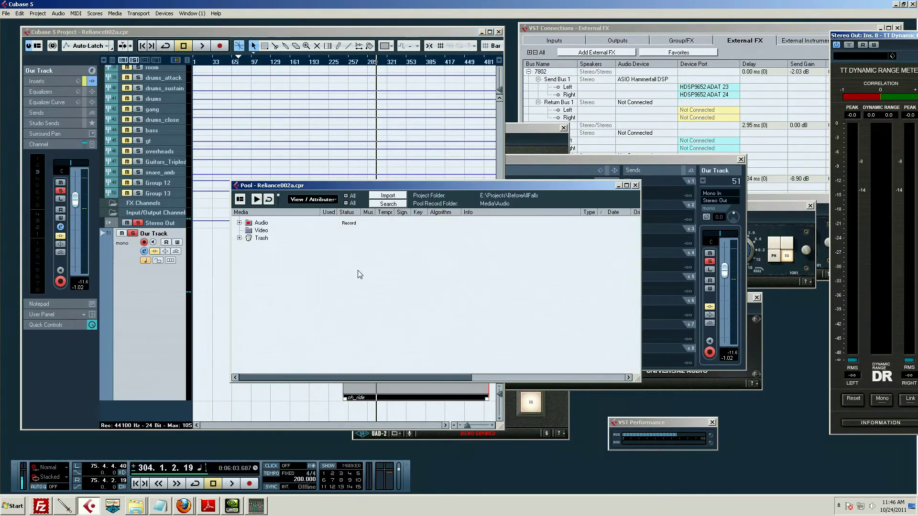
click(239, 223)
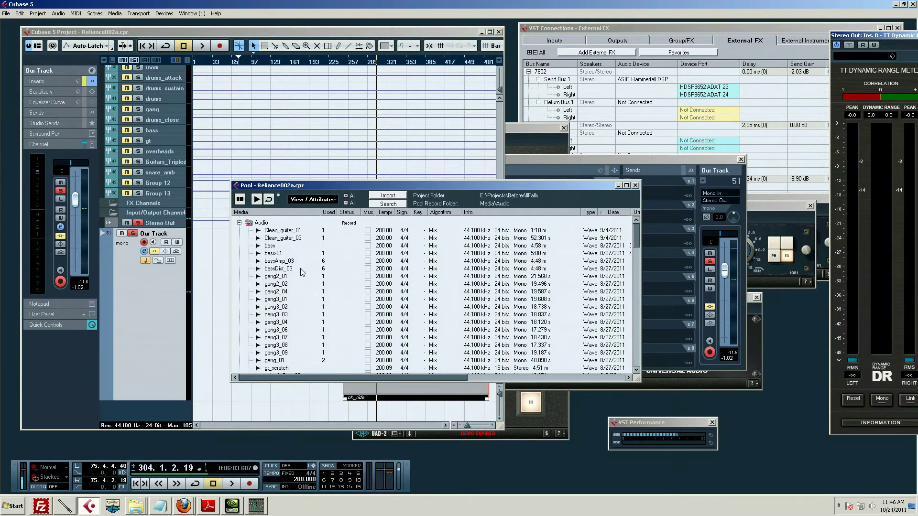
scroll(301, 272, down, 5)
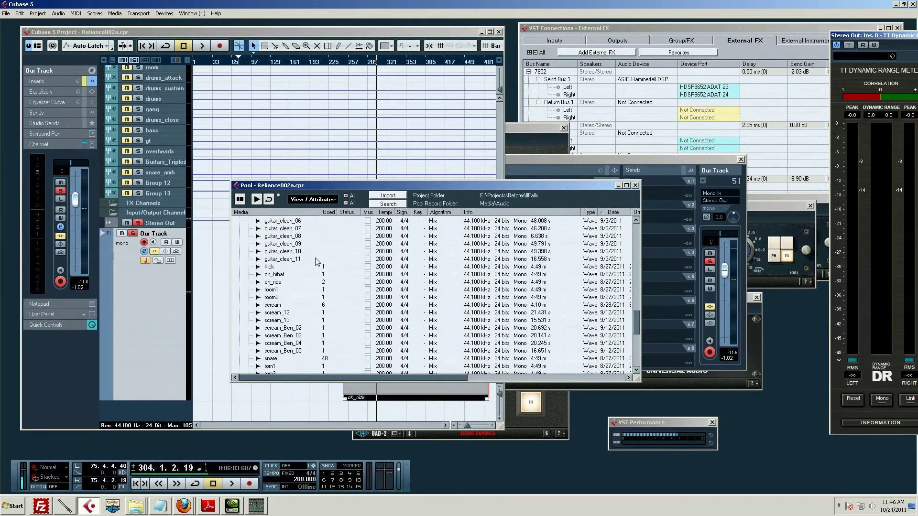
scroll(316, 261, up, 6)
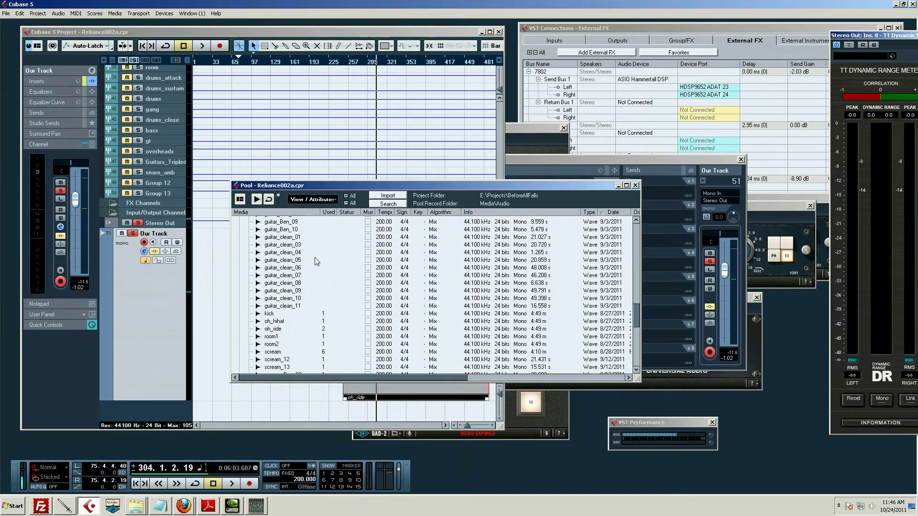
scroll(315, 257, up, 10)
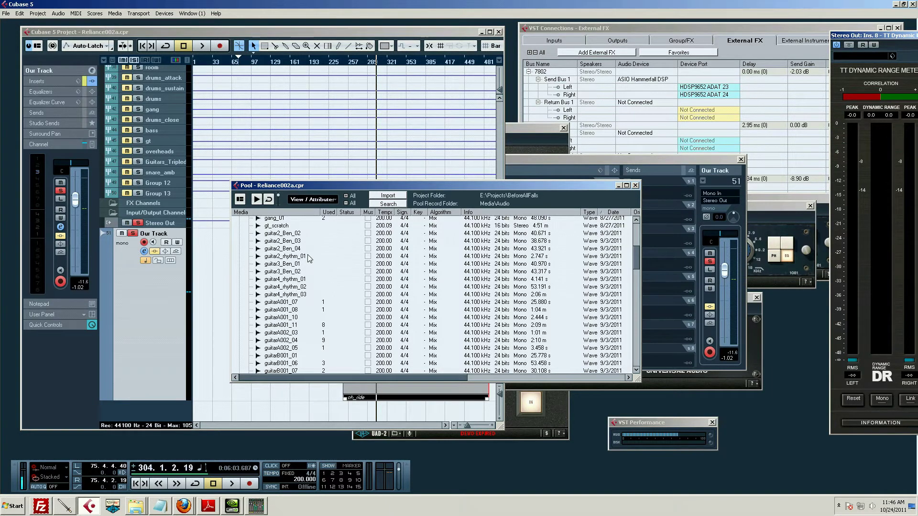
Browse the Pool's audio file list and select the guitar_10 file
scroll(406, 329, down, 8)
scroll(405, 329, down, 5)
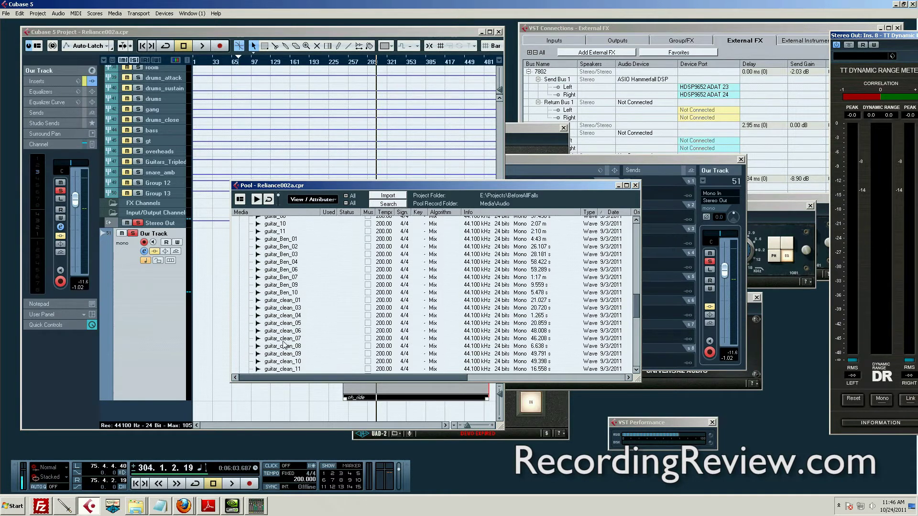
scroll(297, 305, up, 3)
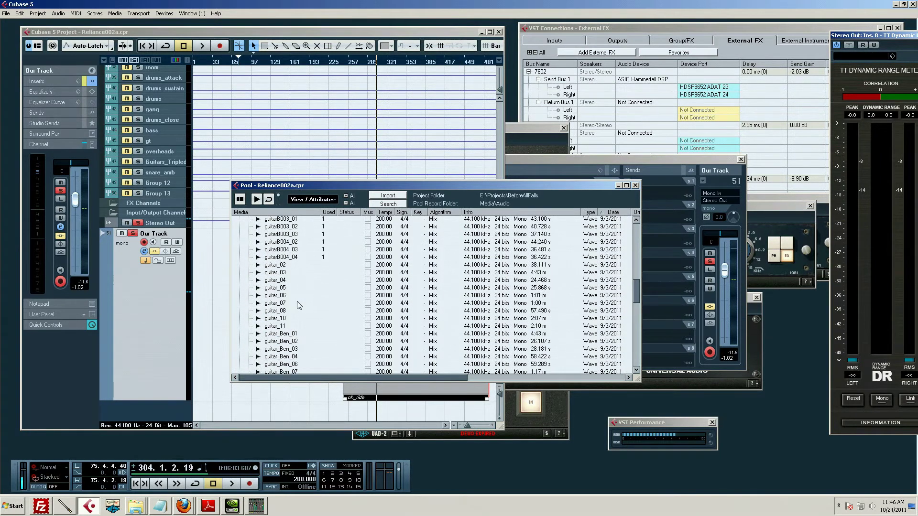
scroll(297, 305, up, 3)
click(277, 350)
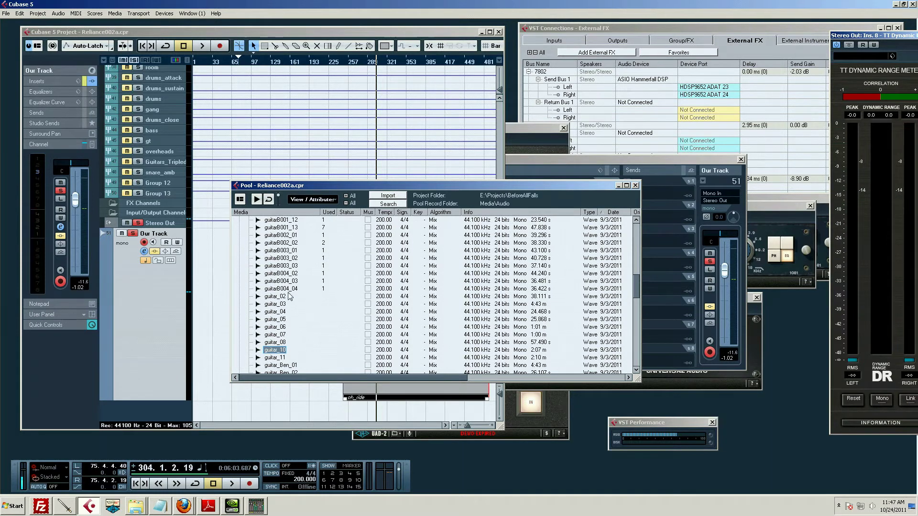
scroll(290, 296, up, 9)
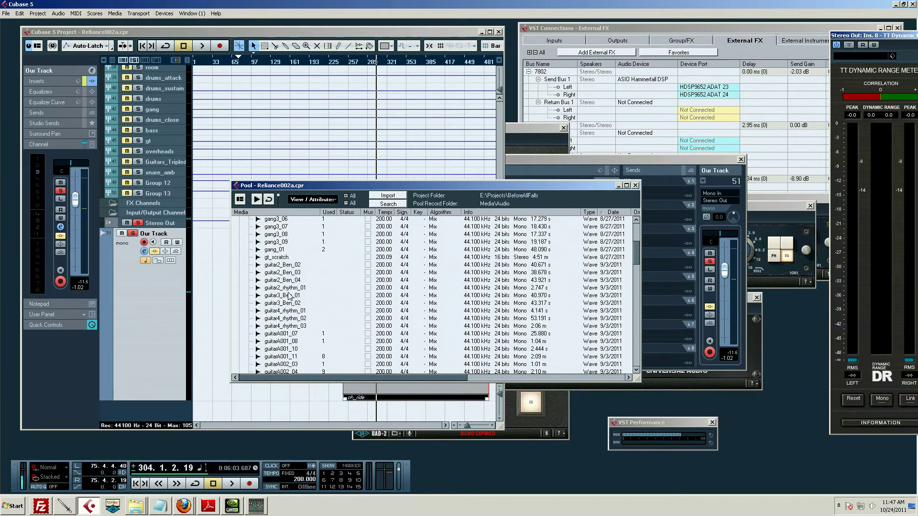
scroll(290, 295, up, 5)
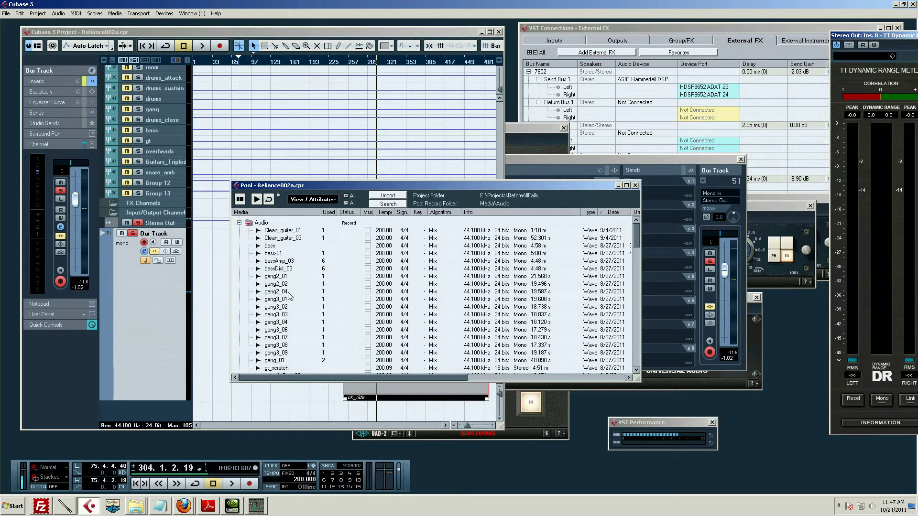
Move the Pool window and scroll the list across to the E:\Projects\BeforeAllFalls\Audio paths
drag(348, 185, 359, 182)
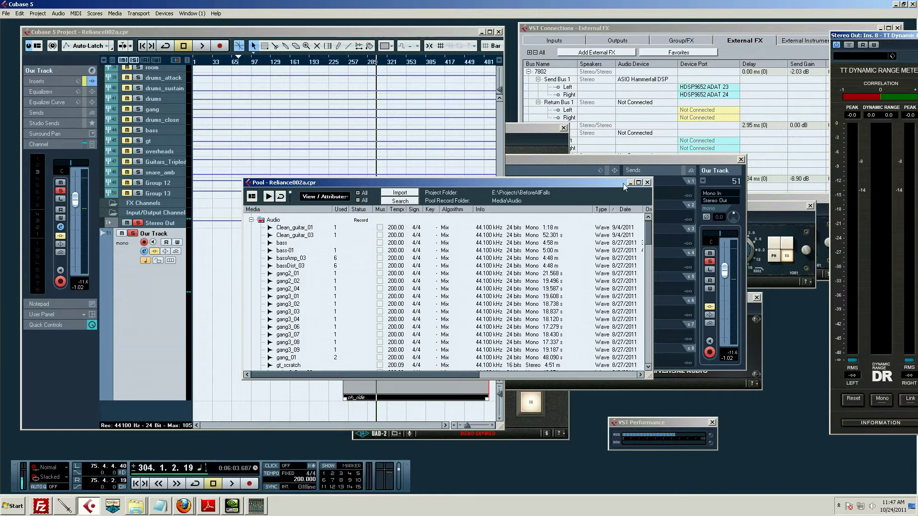
drag(417, 377, 512, 376)
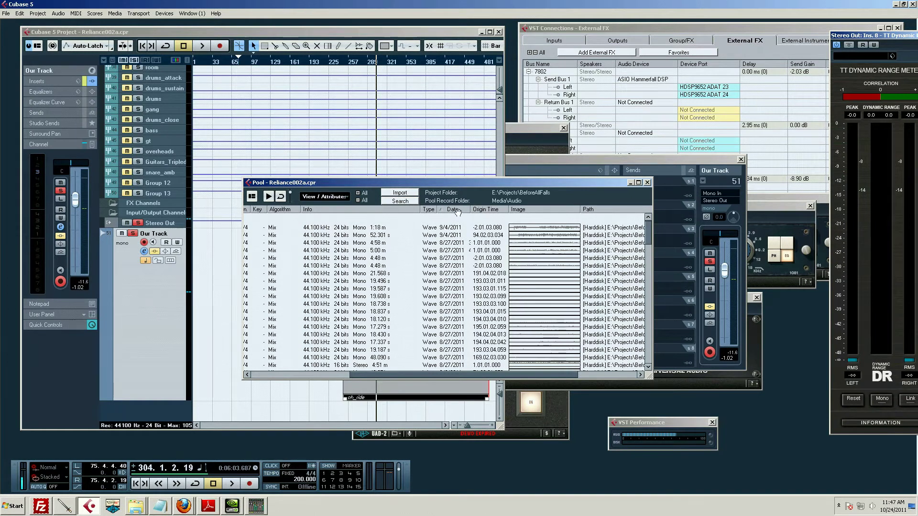
double_click(491, 281)
drag(508, 375, 553, 375)
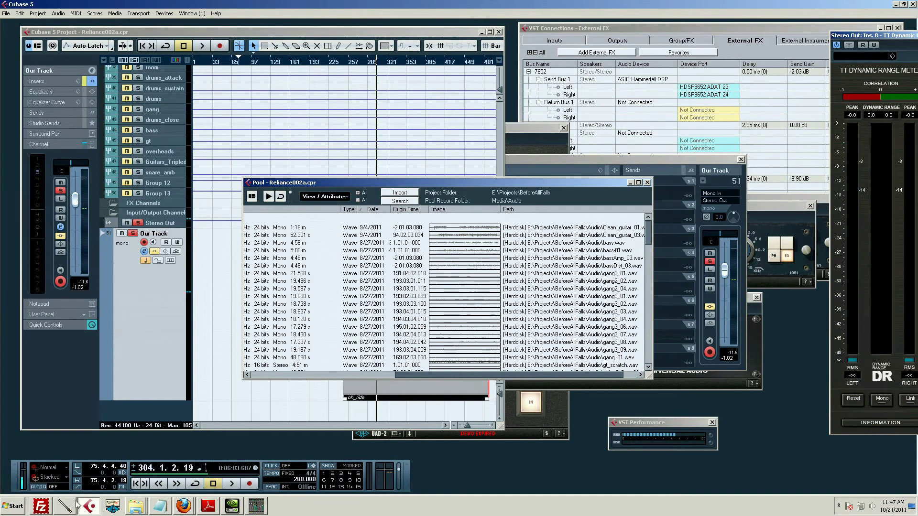
click(13, 505)
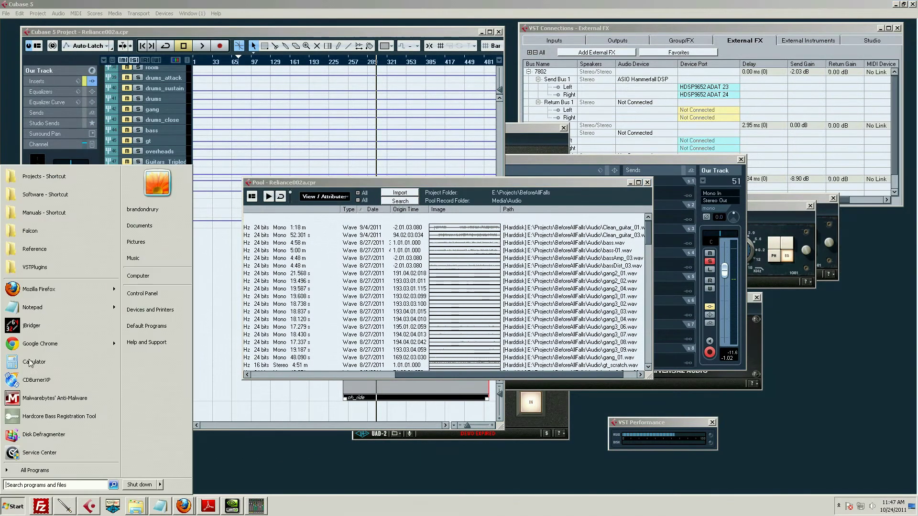
Browse E:\Projects\Falcon\Audio, select bassProphet_02, then return to the Reliance002a project
click(48, 232)
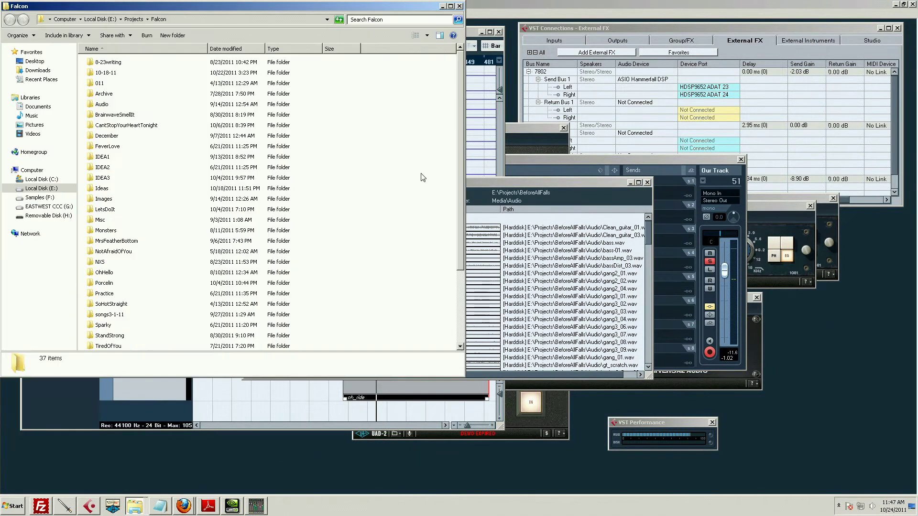
double_click(101, 104)
click(110, 180)
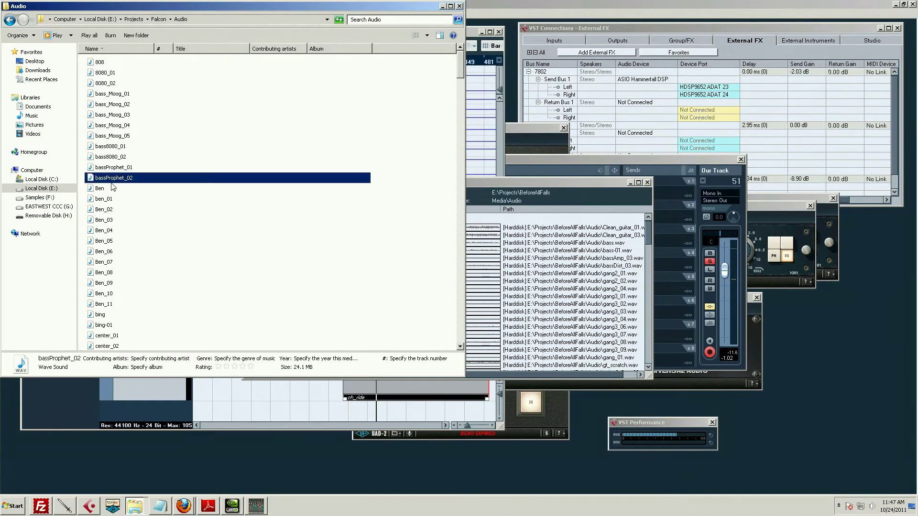
scroll(139, 201, down, 2)
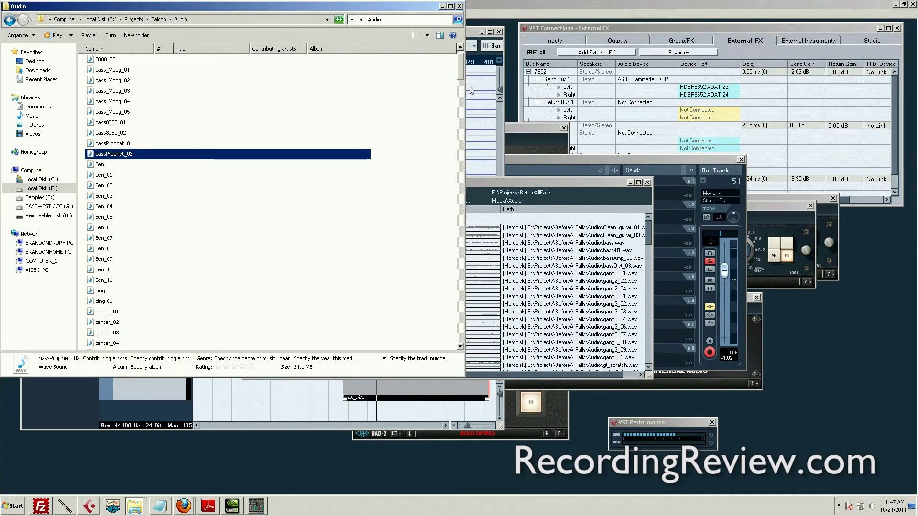
click(470, 35)
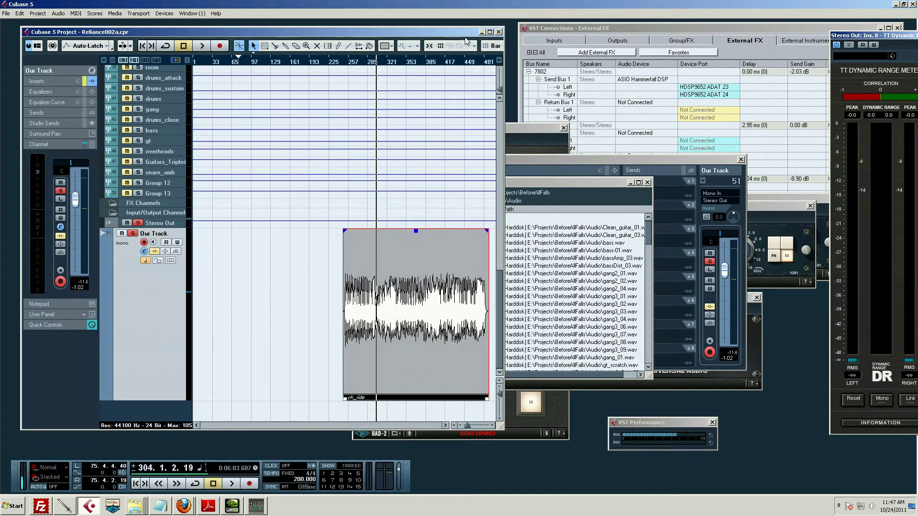
Close the Pool window so the channel EQ shows again
double_click(610, 184)
click(647, 182)
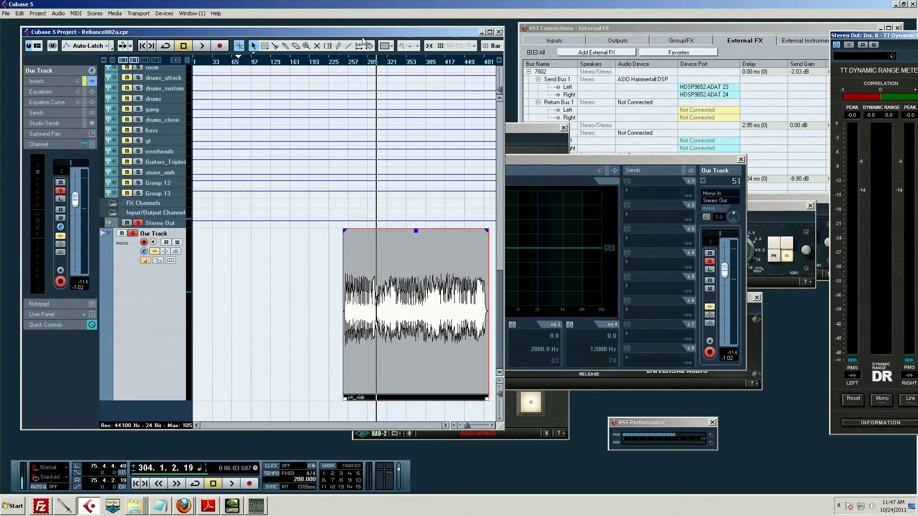
click(131, 508)
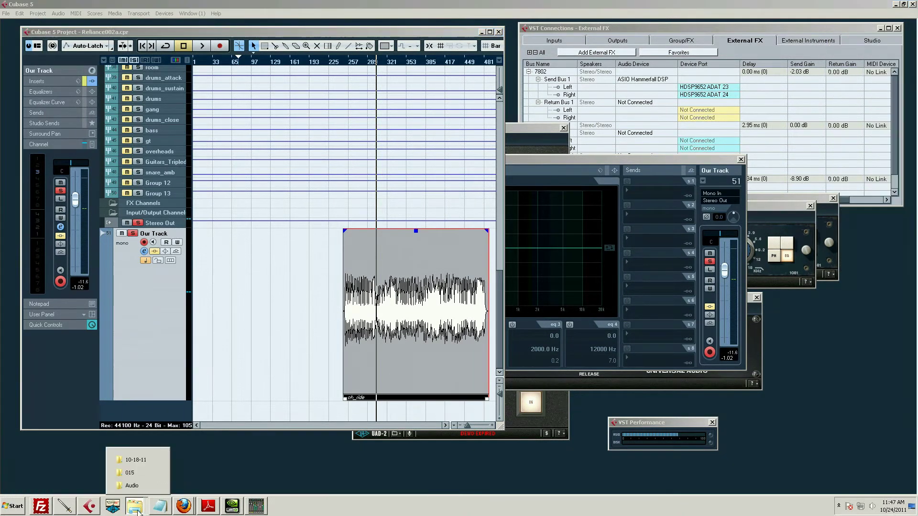
Open the 015 folder, select 015_BigTroubleLittleParadise, and shift the Reliance002a window up-left
click(133, 473)
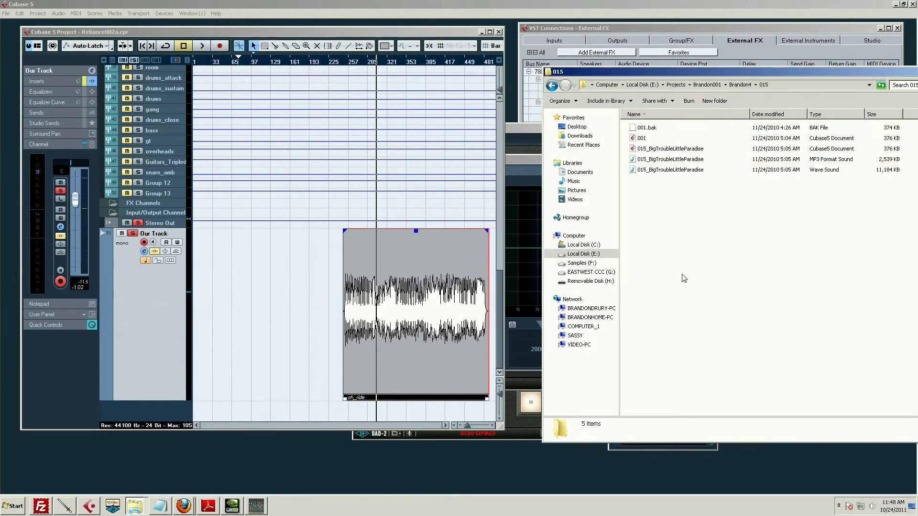
click(648, 150)
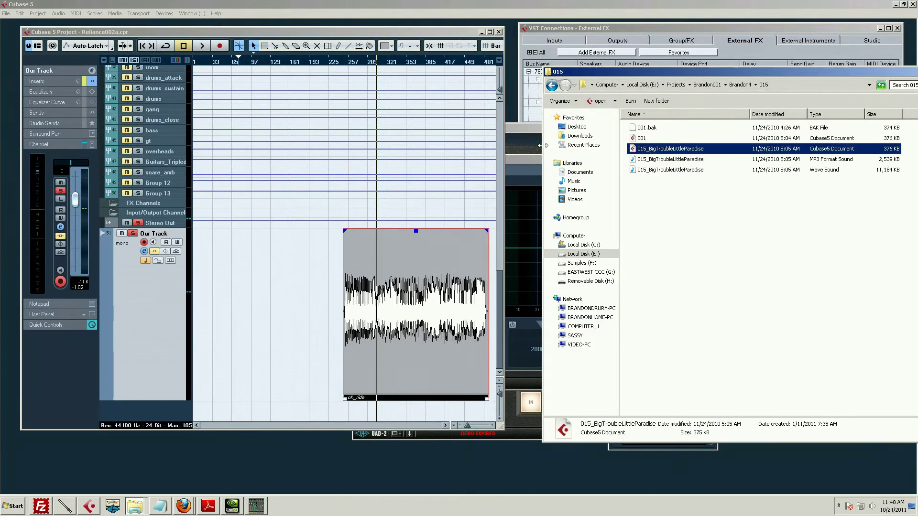
click(332, 35)
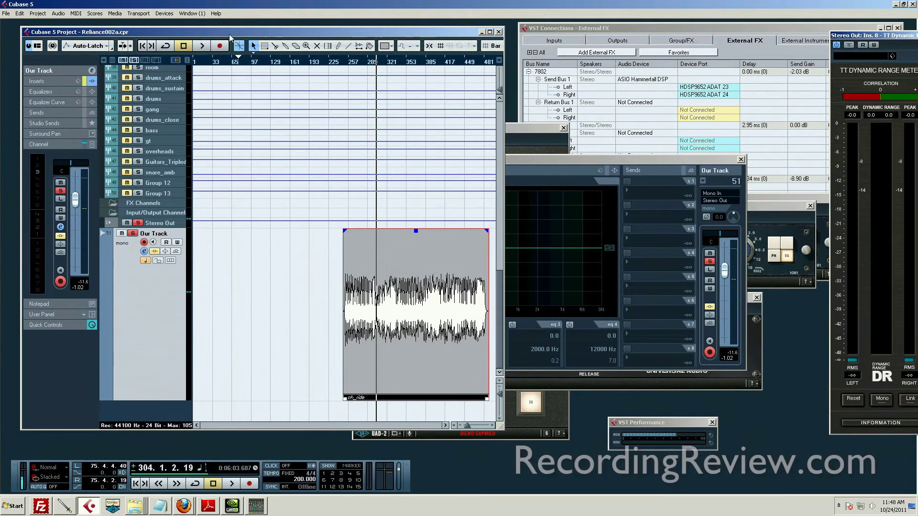
drag(230, 33, 209, 31)
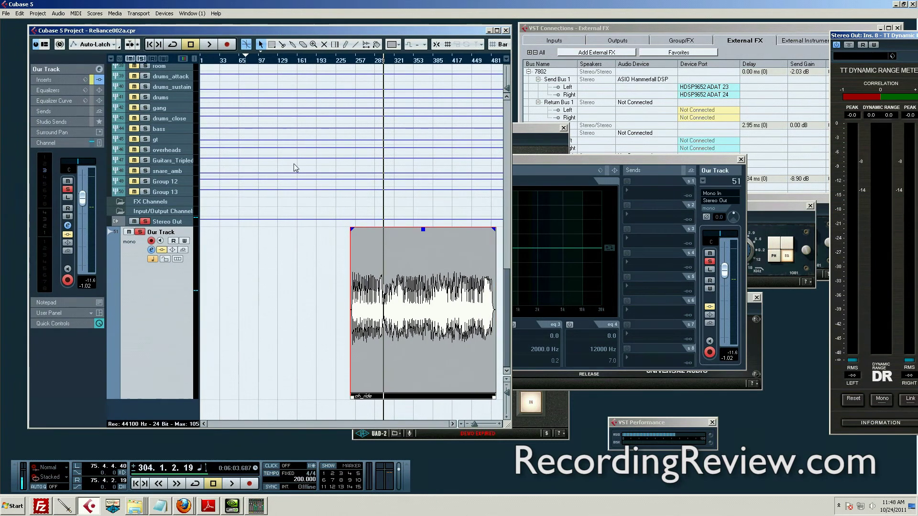
Reopen the 015 folder from the recent folders list and clear the file selection
click(142, 508)
click(129, 472)
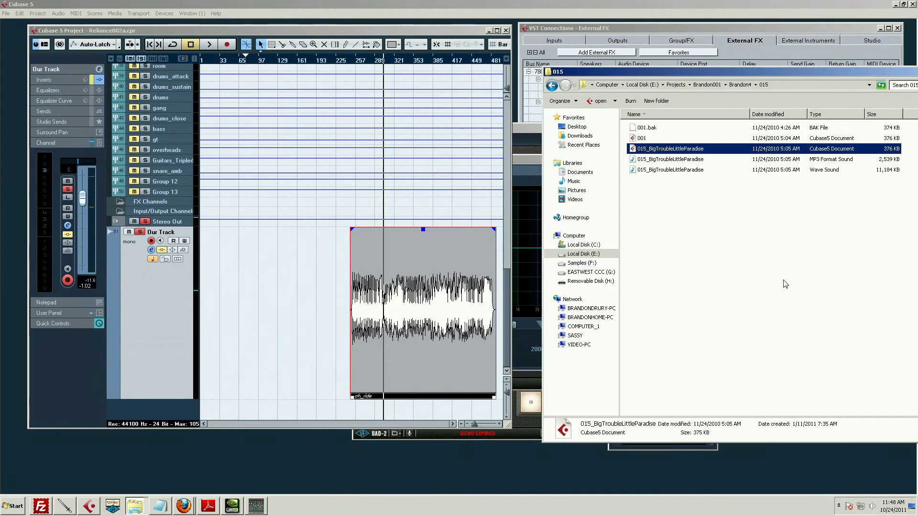
click(717, 217)
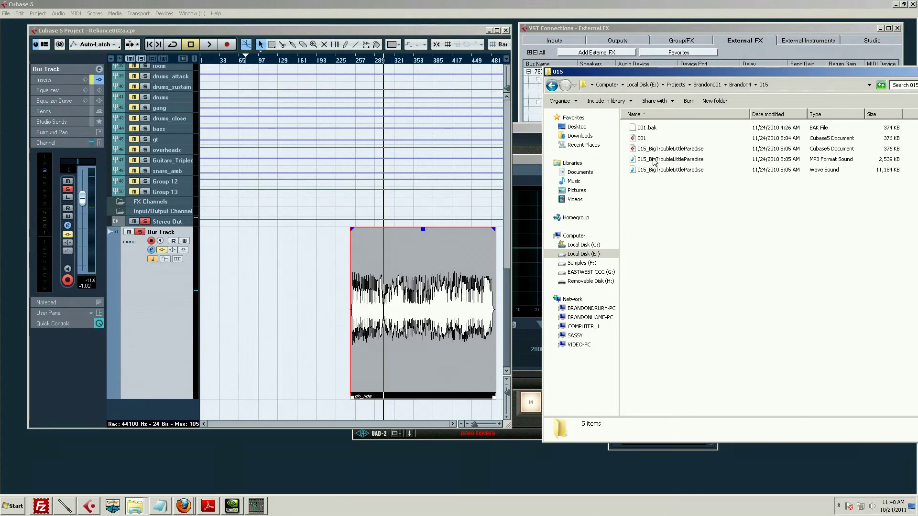
Load 015_BigTroubleLittleParadise.cpr from the 015 folder into Cubase
double_click(656, 148)
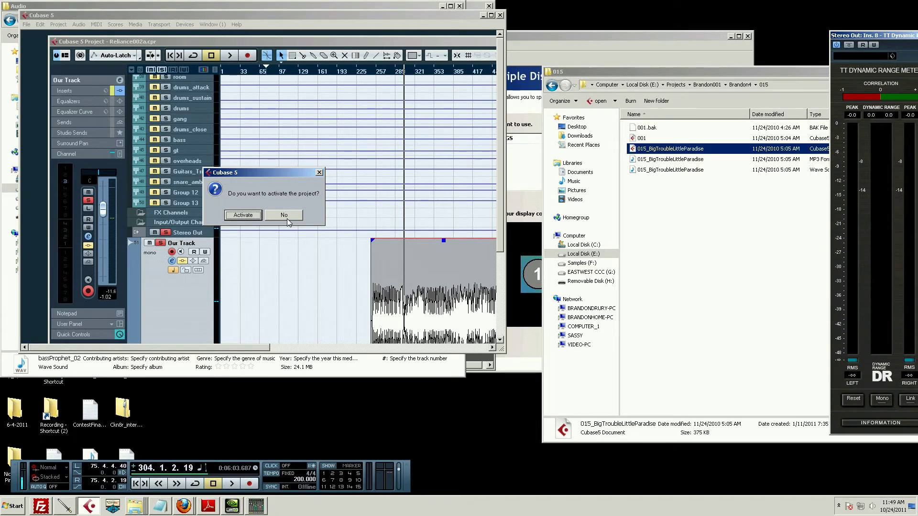
Open the 015 project without activating it, maximize it, play briefly, then return to Reliance002a
click(286, 215)
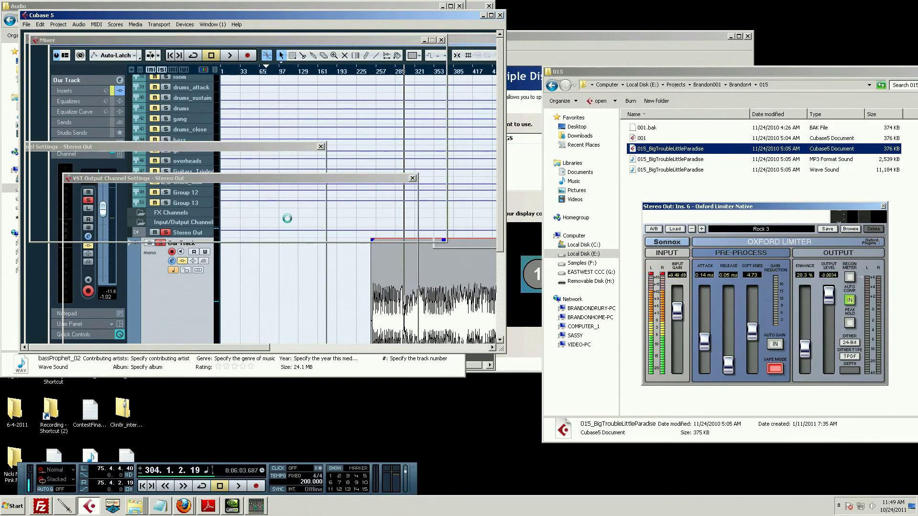
click(490, 16)
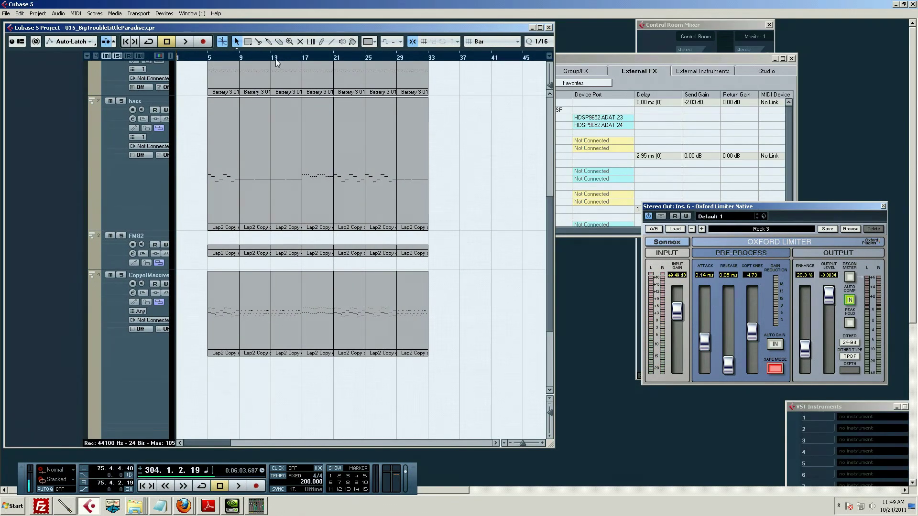
key(space)
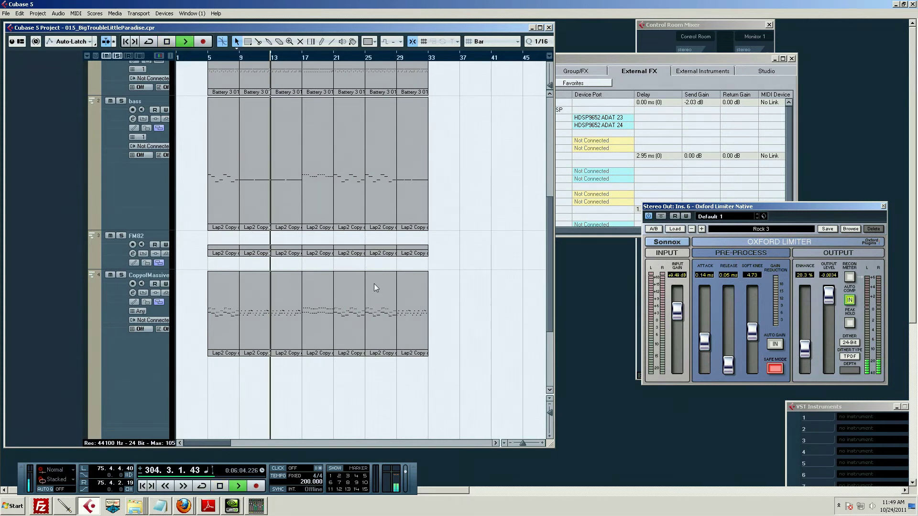
key(space)
key(alt+KP_1)
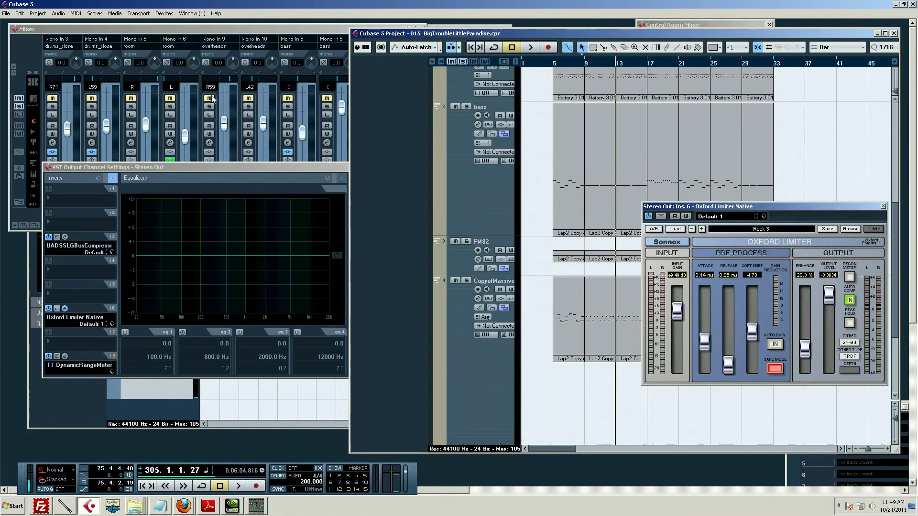
click(112, 414)
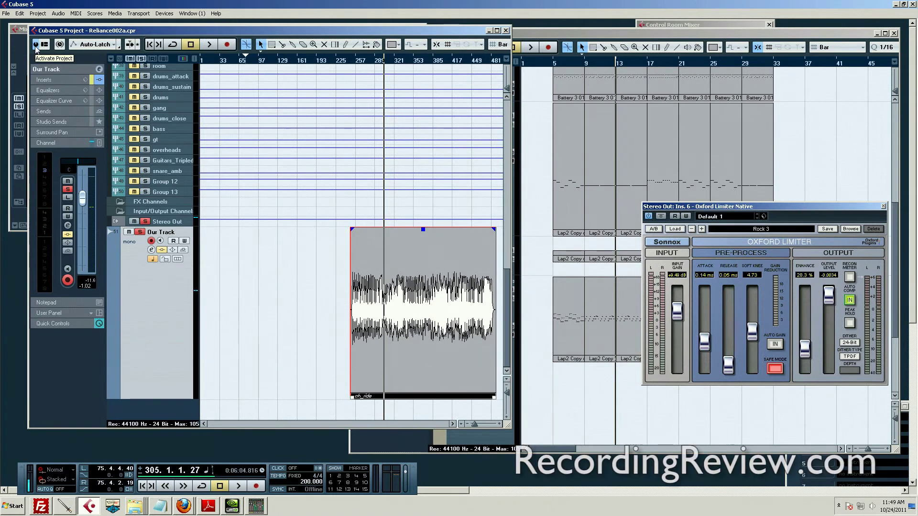
Shift the BigTroubleLittleParadise window left and close its Oxford Limiter plugin window
click(571, 31)
drag(571, 34, 476, 35)
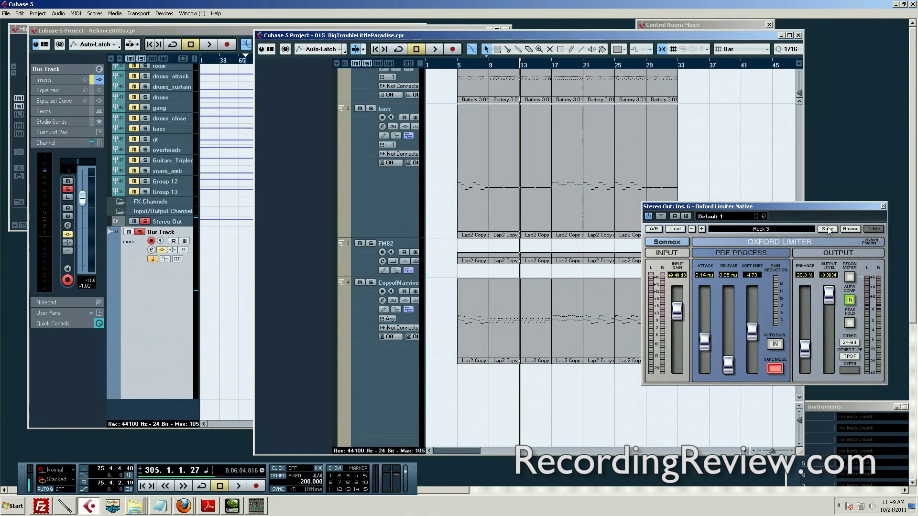
click(883, 206)
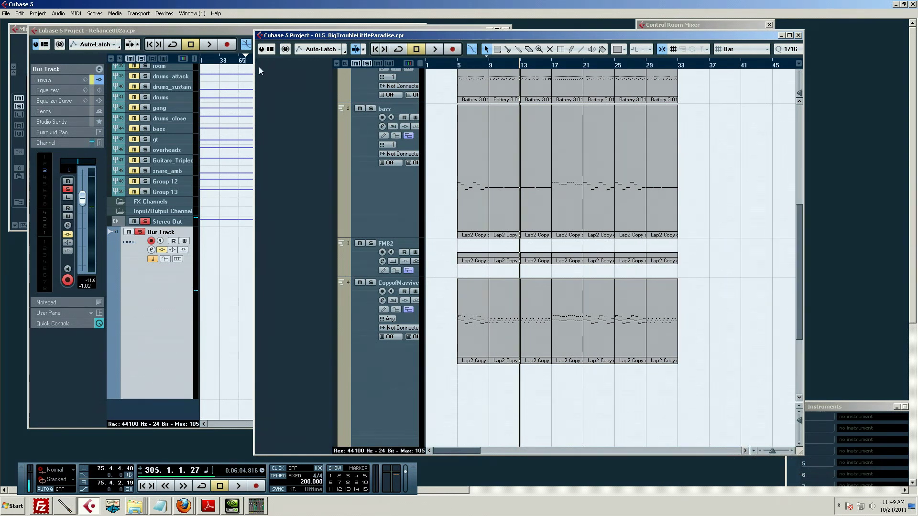
click(184, 32)
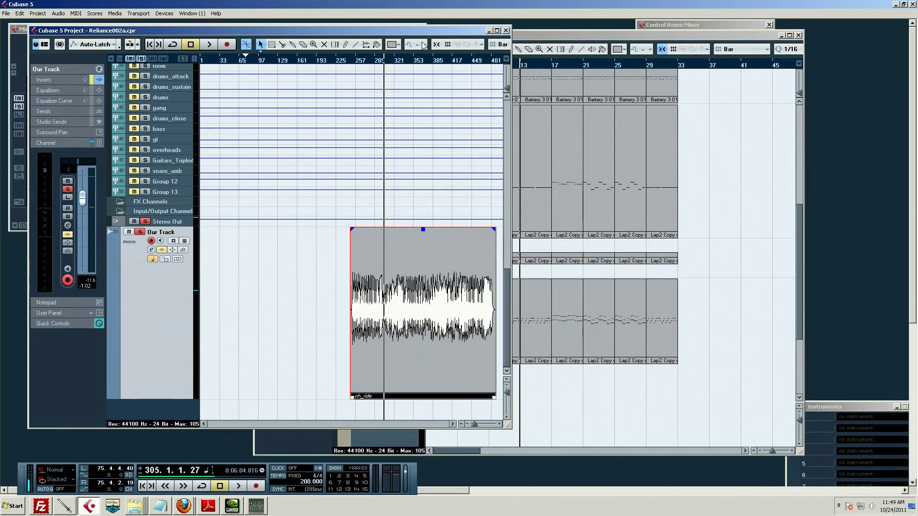
Select the Lap1 Absynth part at bar 25 on track 6, then return to Reliance002a
click(492, 31)
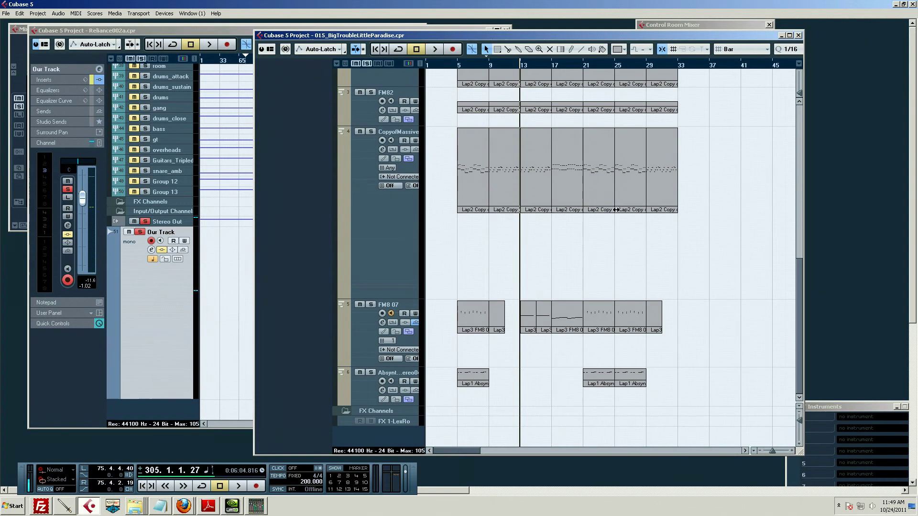
click(629, 386)
click(139, 316)
scroll(145, 301, up, 10)
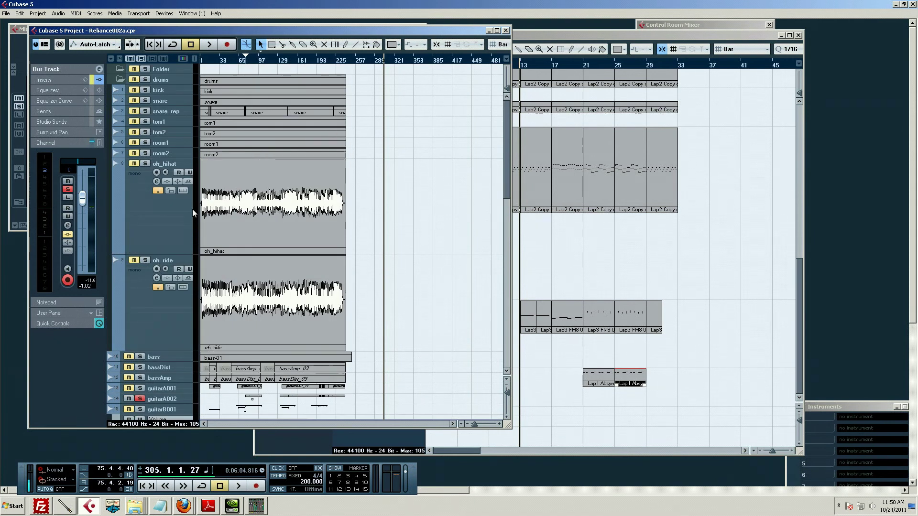
scroll(185, 187, down, 10)
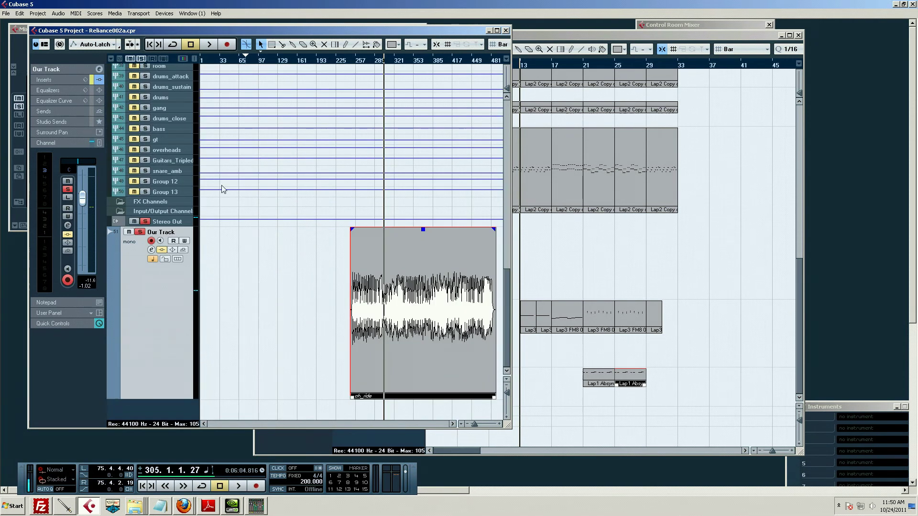
Add one new MIDI track, MIDI 01, to the Reliance002a project
right_click(185, 414)
click(221, 263)
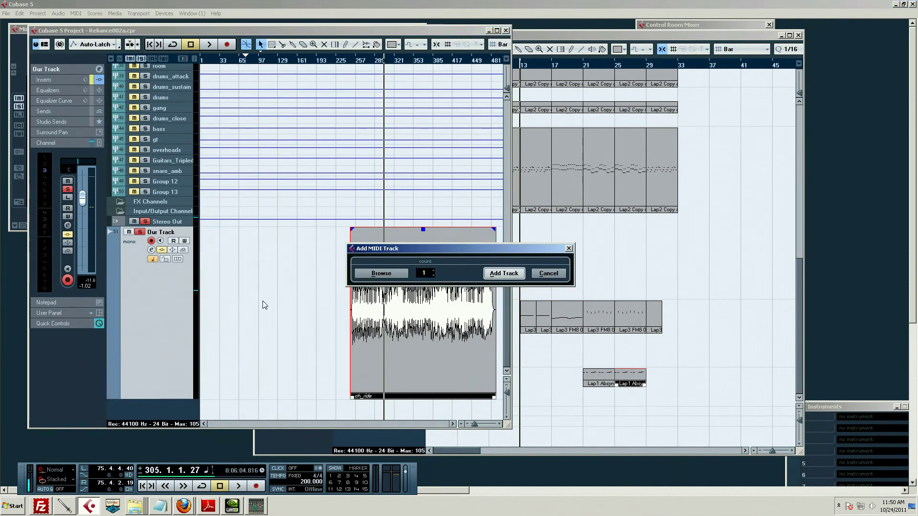
click(504, 274)
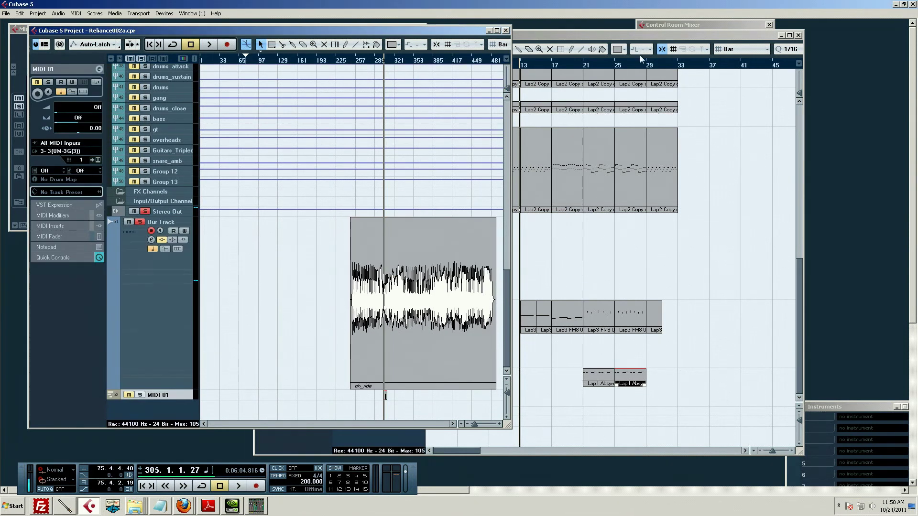
Zoom in around bars 21–39 and paste the Lap1 Absynth part at bar 25 on MIDI 01
click(621, 67)
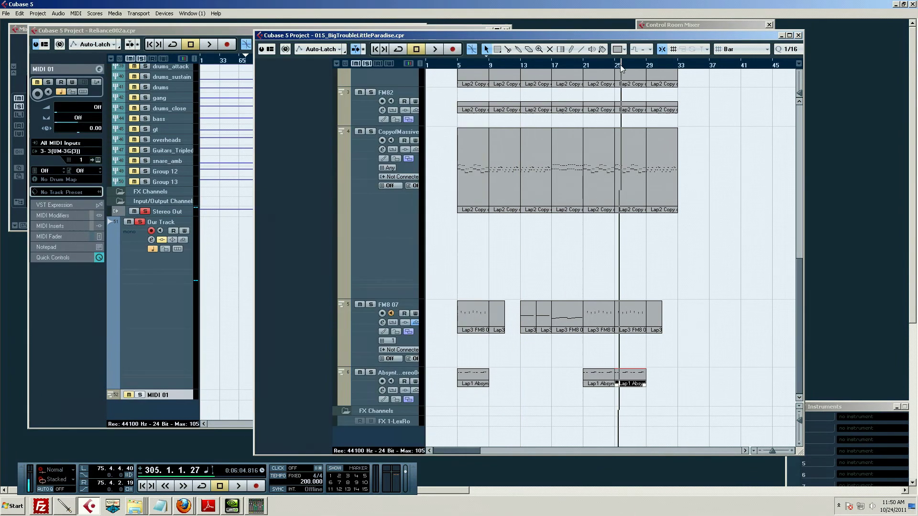
click(186, 32)
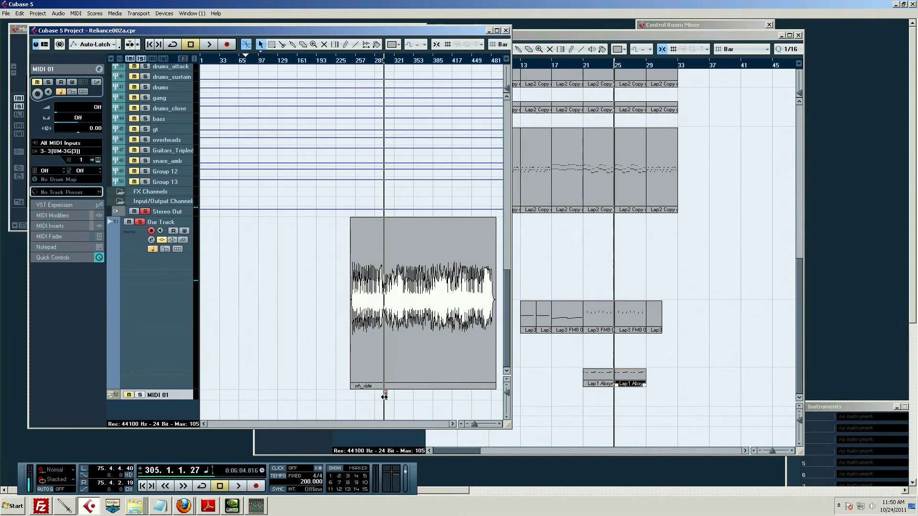
key(KP_Subtract)
key(h)
key(h)
key(h)
key(KP_Add)
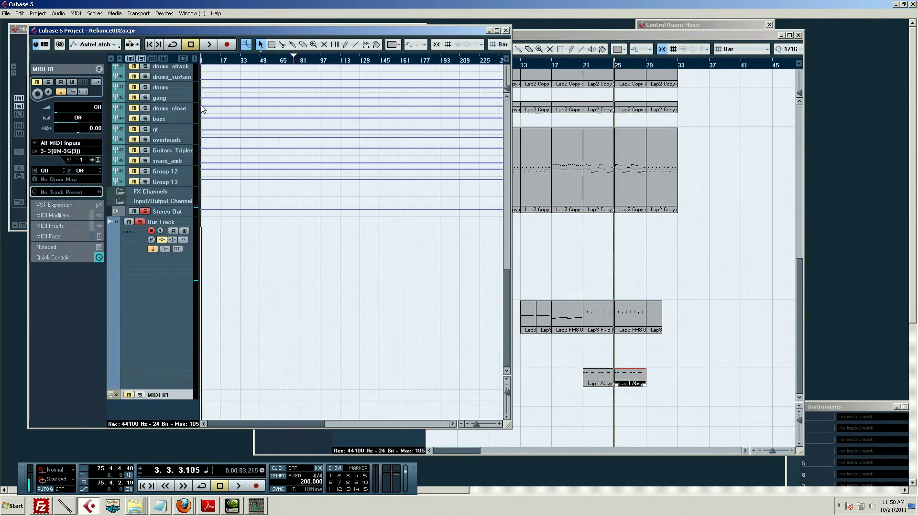
key(h)
key(h)
key(h)
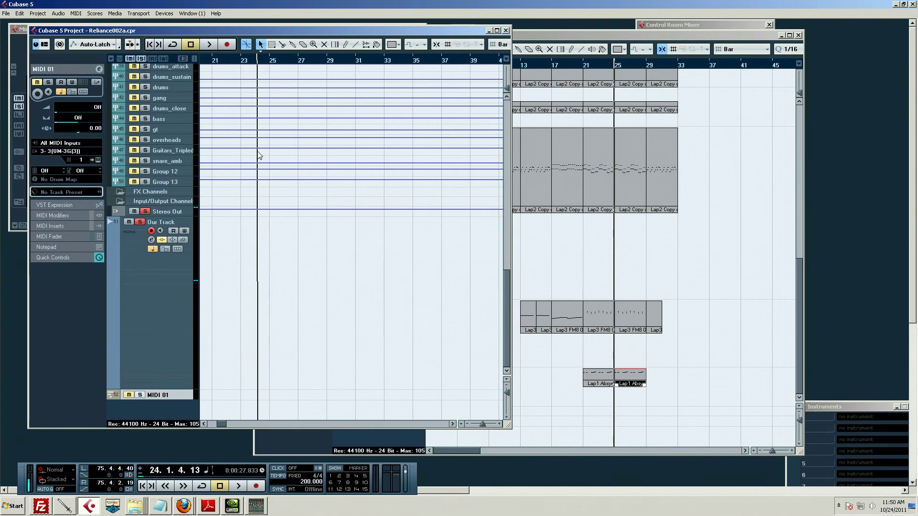
key(f)
click(271, 65)
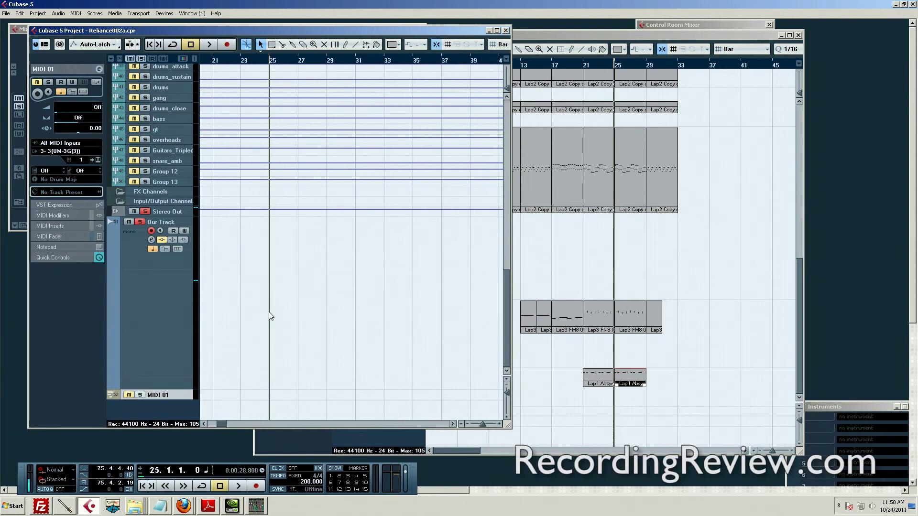
key(ctrl+v)
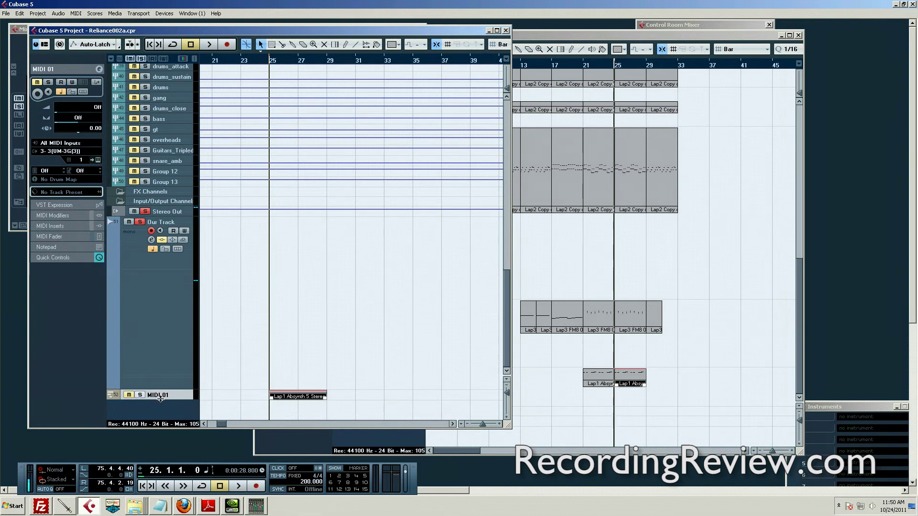
Heighten MIDI 01 to reveal its pasted notes, then bring 015_BigTroubleLittleParadise forward to browse its bass and FM8 tracks
drag(161, 401, 163, 420)
scroll(290, 409, down, 2)
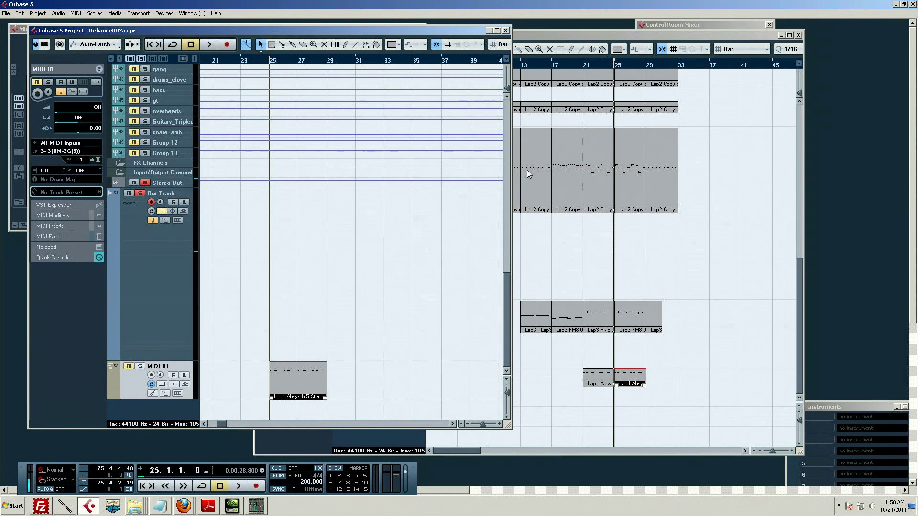
click(691, 239)
scroll(694, 243, down, 5)
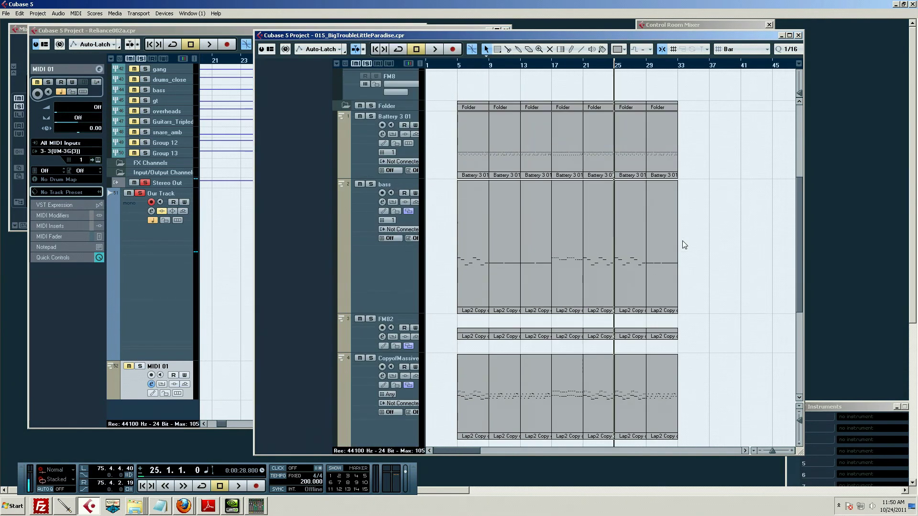
scroll(571, 205, up, 10)
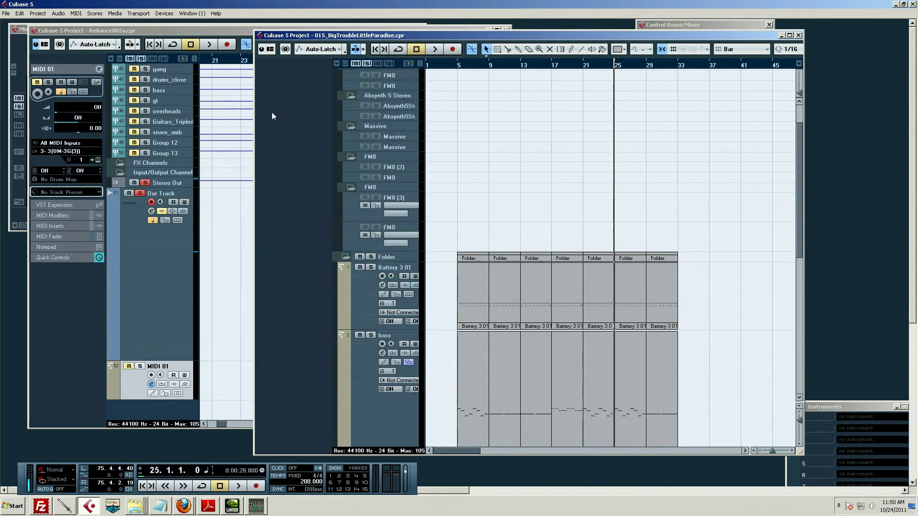
scroll(798, 367, down, 4)
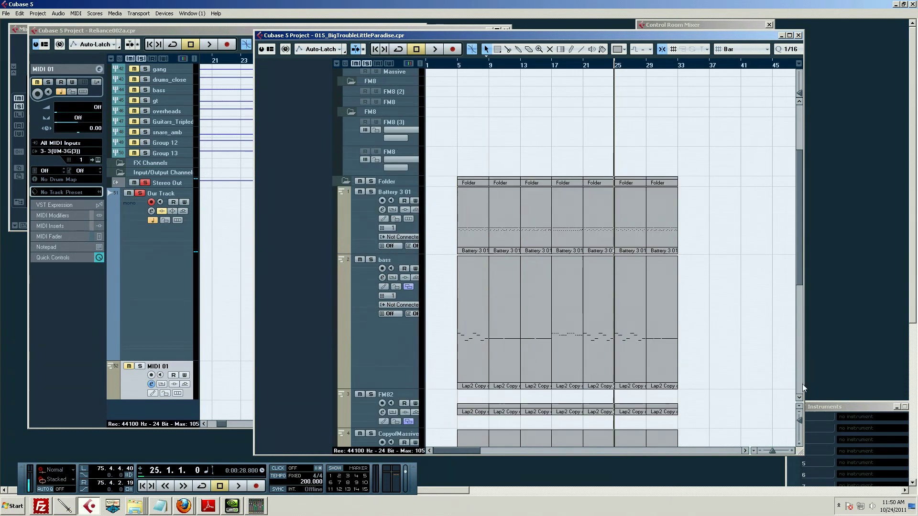
scroll(797, 363, down, 10)
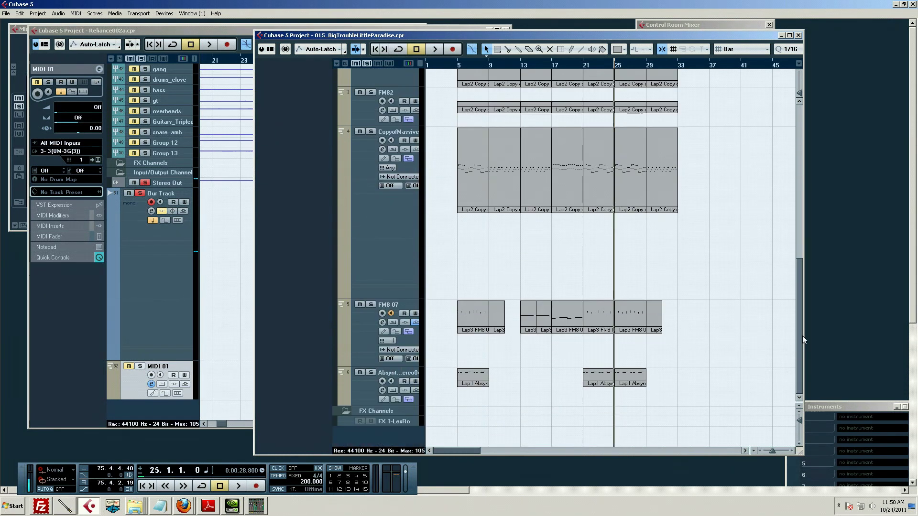
scroll(802, 334, up, 3)
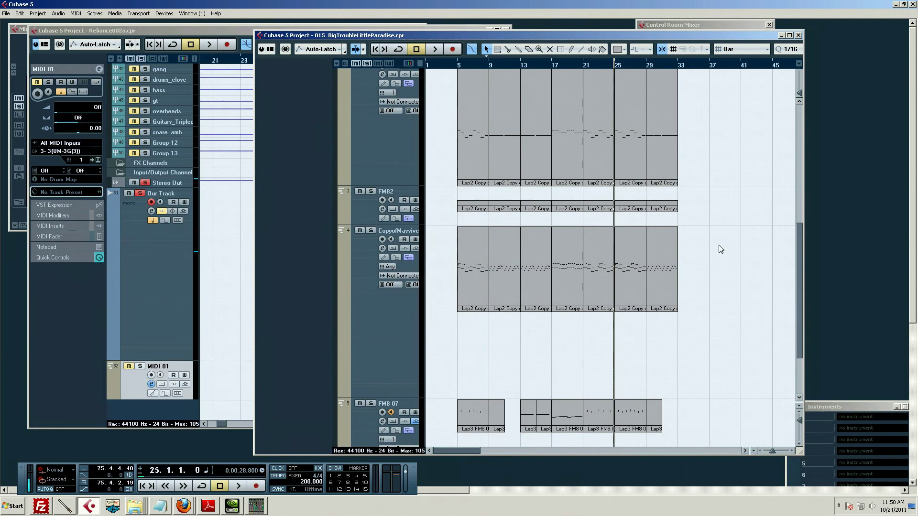